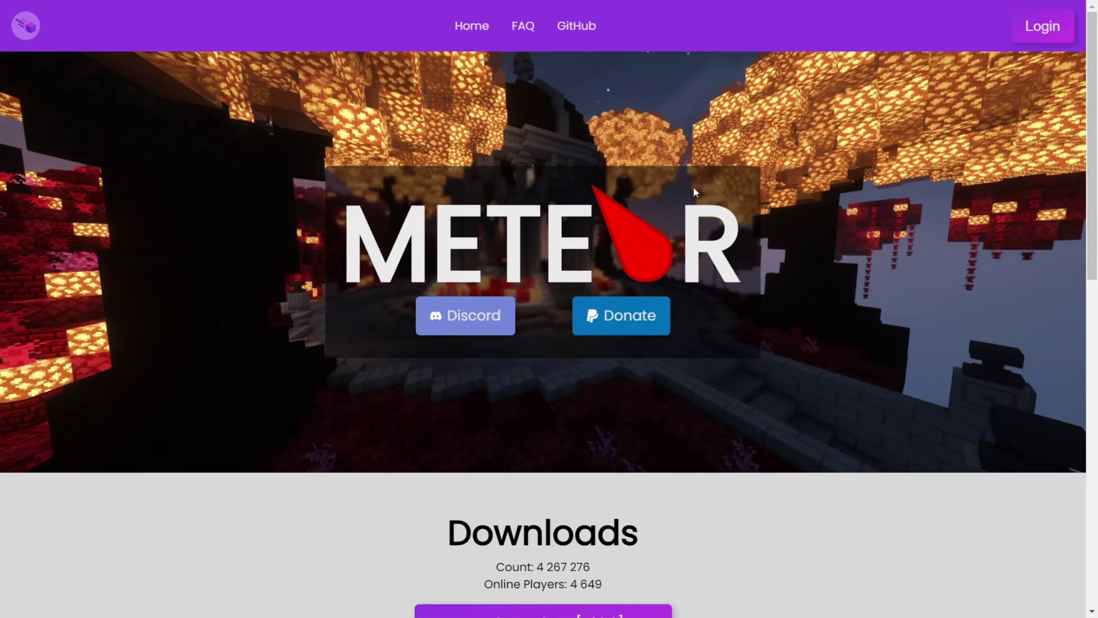
Examine the Downloads section of the Meteor website with its release, dev build and Baritone options
{"action": "scroll", "coordinate": [693, 187], "scroll_direction": "down", "scroll_amount": 5}
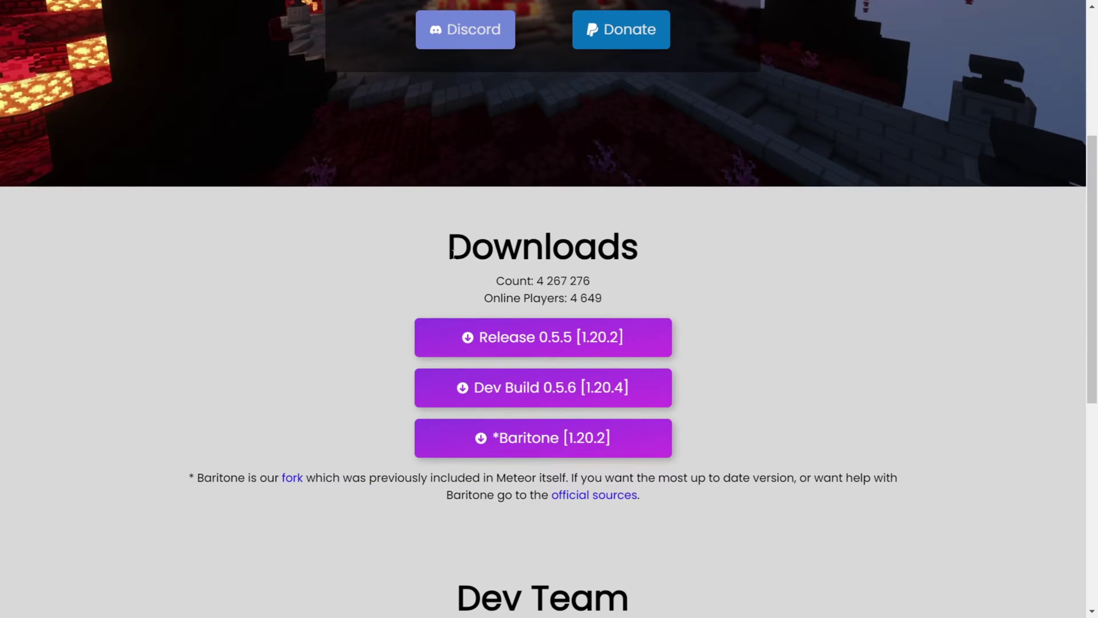
{"action": "left_click_drag", "start_coordinate": [451, 255], "coordinate": [726, 252]}
{"action": "left_click", "coordinate": [730, 254]}
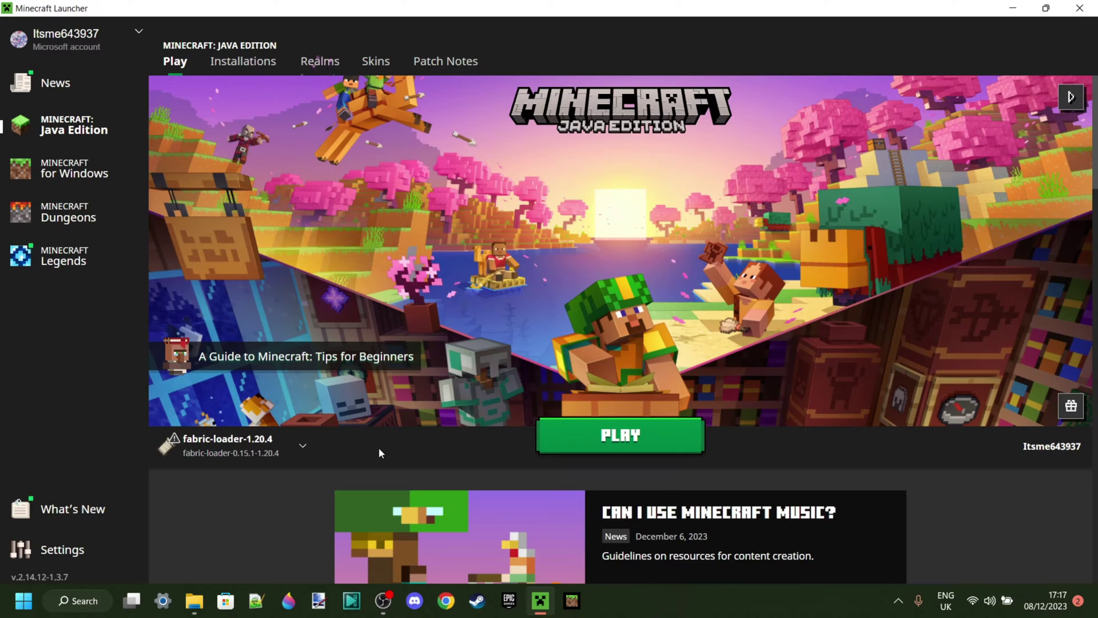
Close the Minecraft Launcher and open the %appdata% folder through the Run dialog
{"action": "mouse_move", "coordinate": [279, 459]}
{"action": "left_click", "coordinate": [1080, 8]}
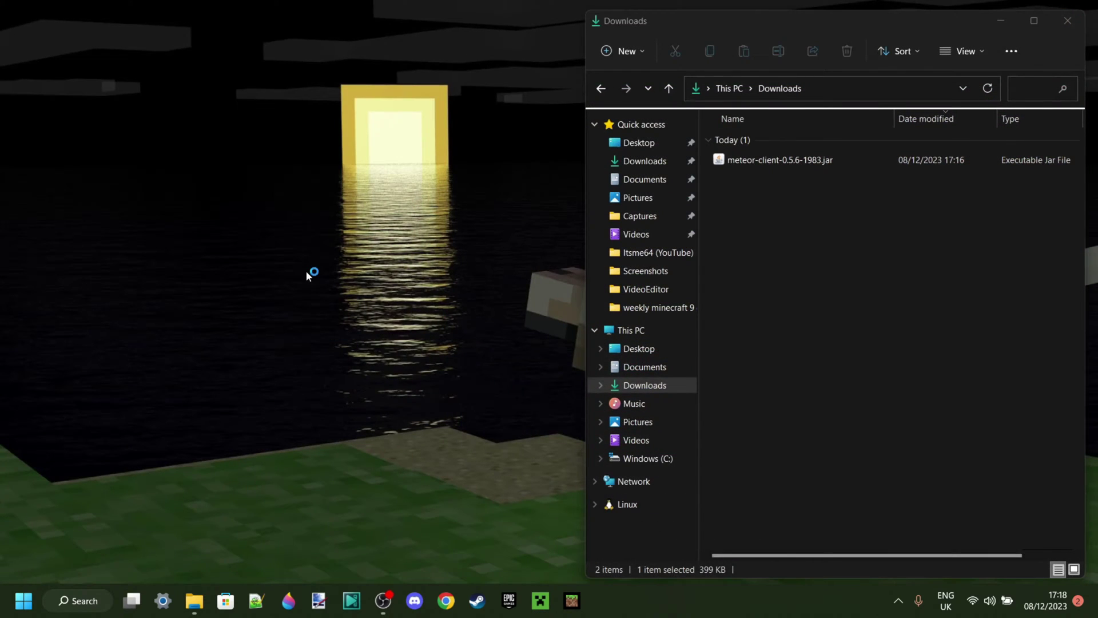
{"action": "key", "text": "super+r"}
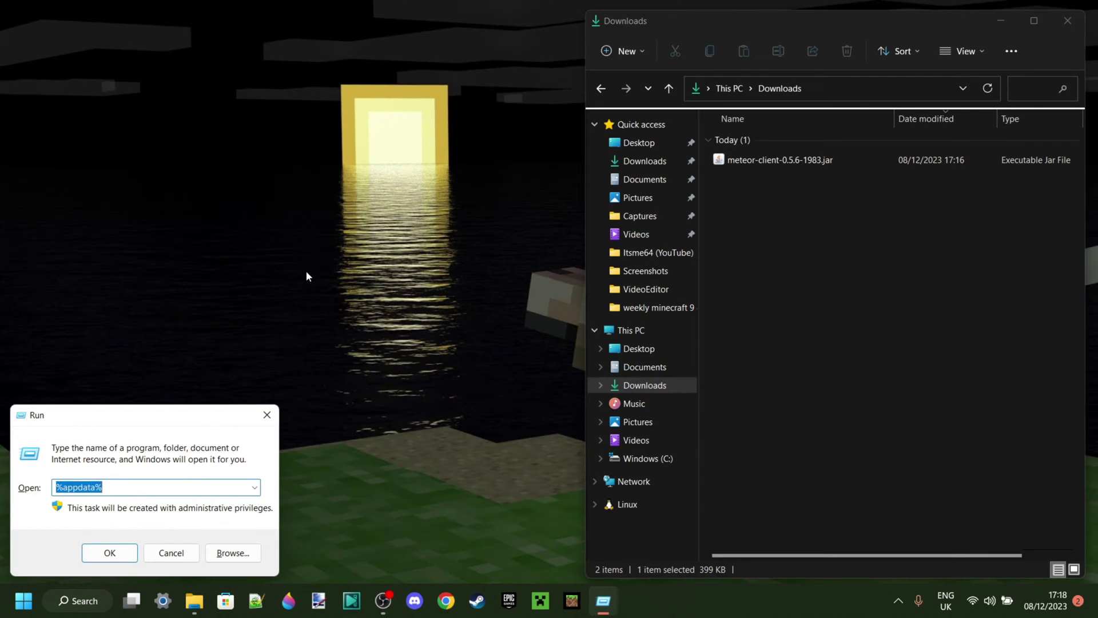
{"action": "type", "text": "%"}
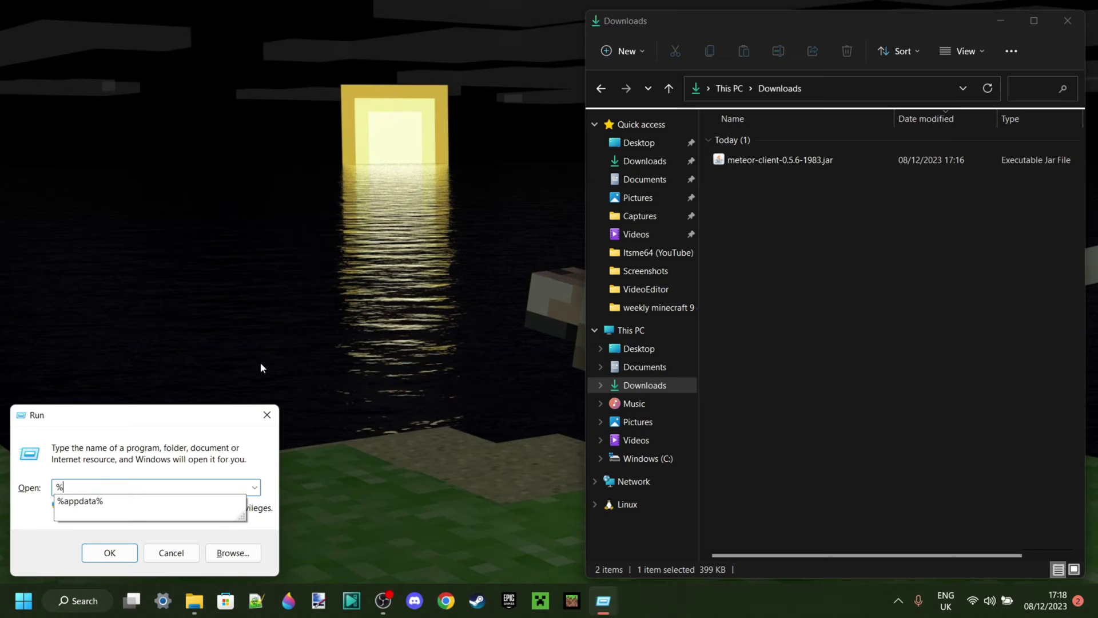
{"action": "type", "text": "appdata%"}
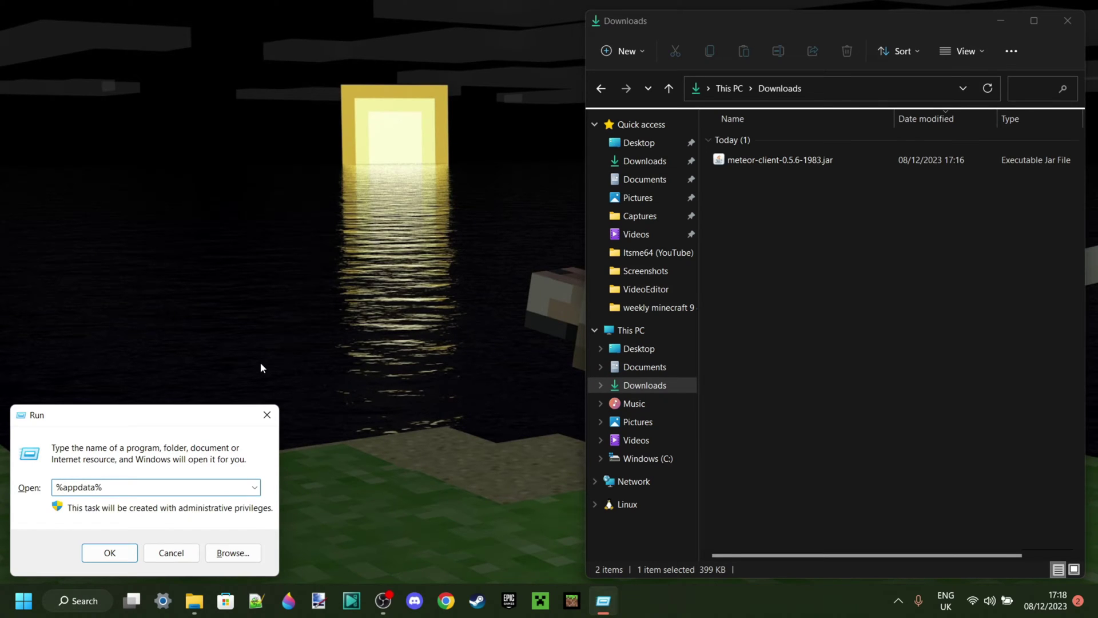
{"action": "key", "text": "Return"}
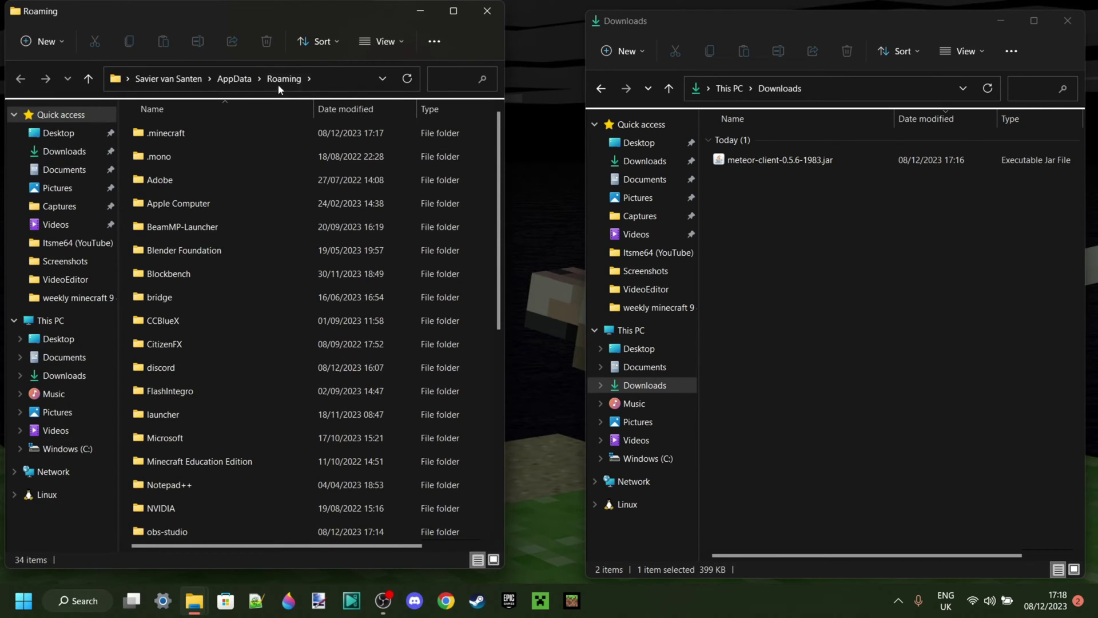
Open the mods folder inside .minecraft in the Roaming folder
{"action": "left_click", "coordinate": [231, 80]}
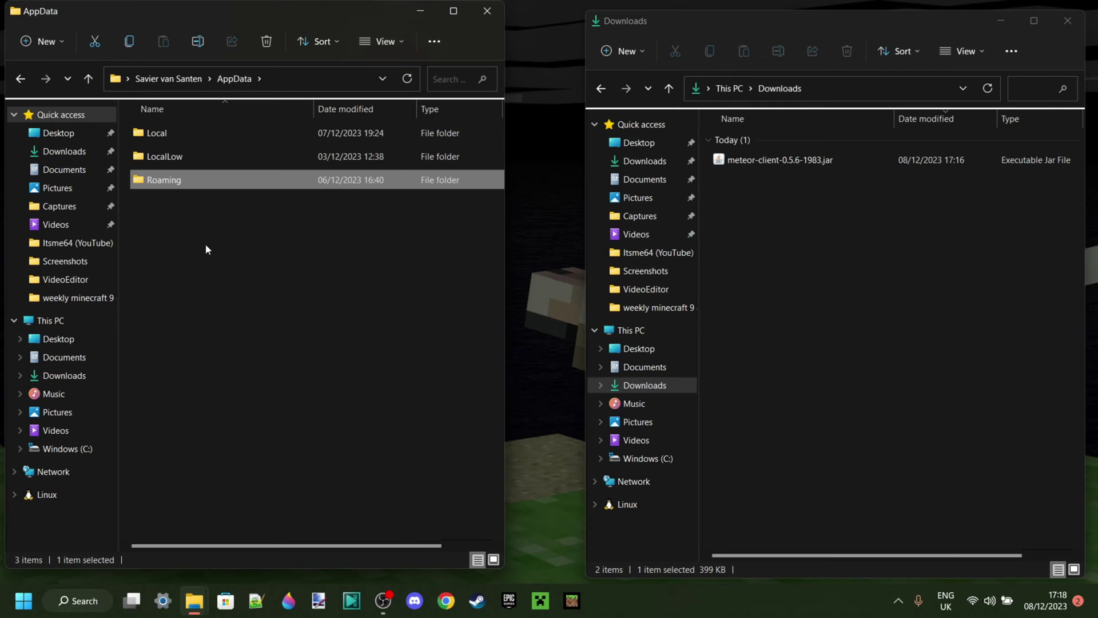
{"action": "double_click", "coordinate": [172, 180]}
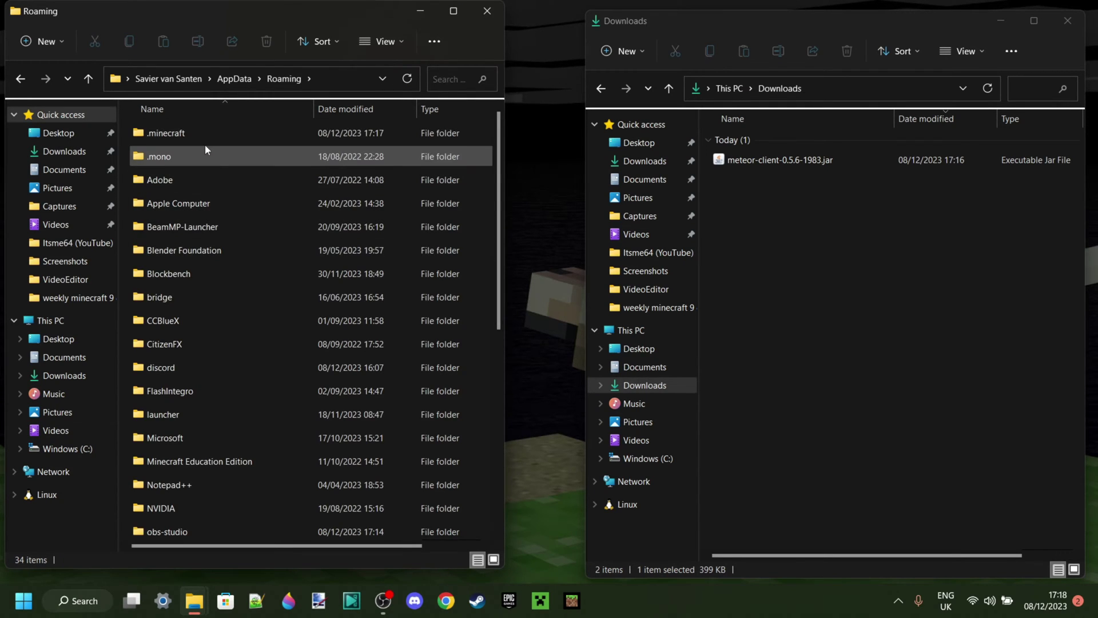
{"action": "double_click", "coordinate": [181, 134]}
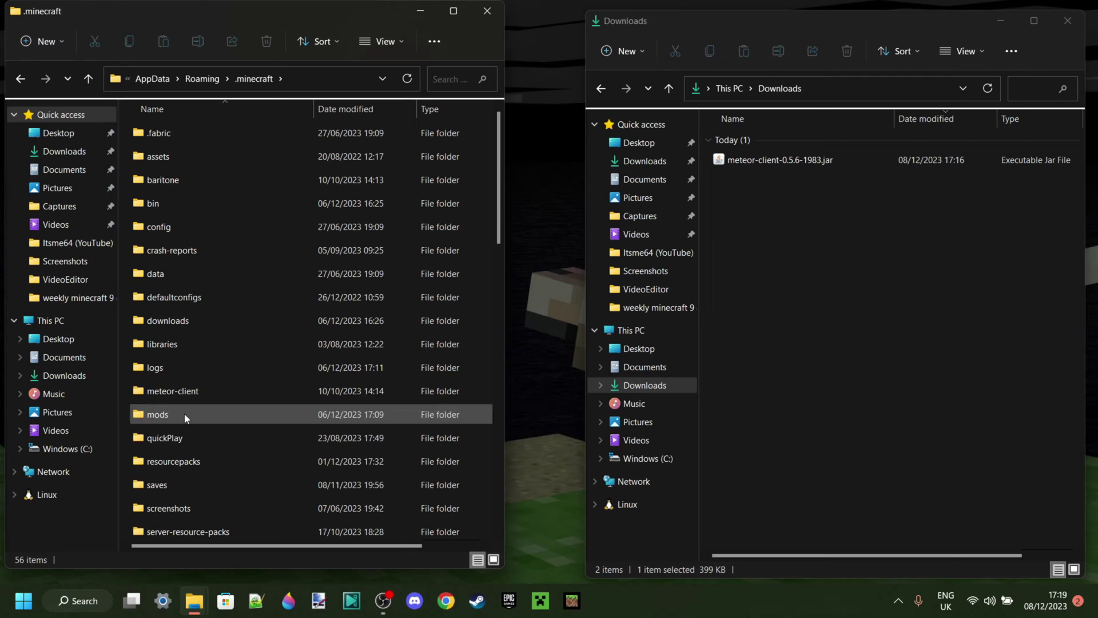
{"action": "double_click", "coordinate": [185, 415]}
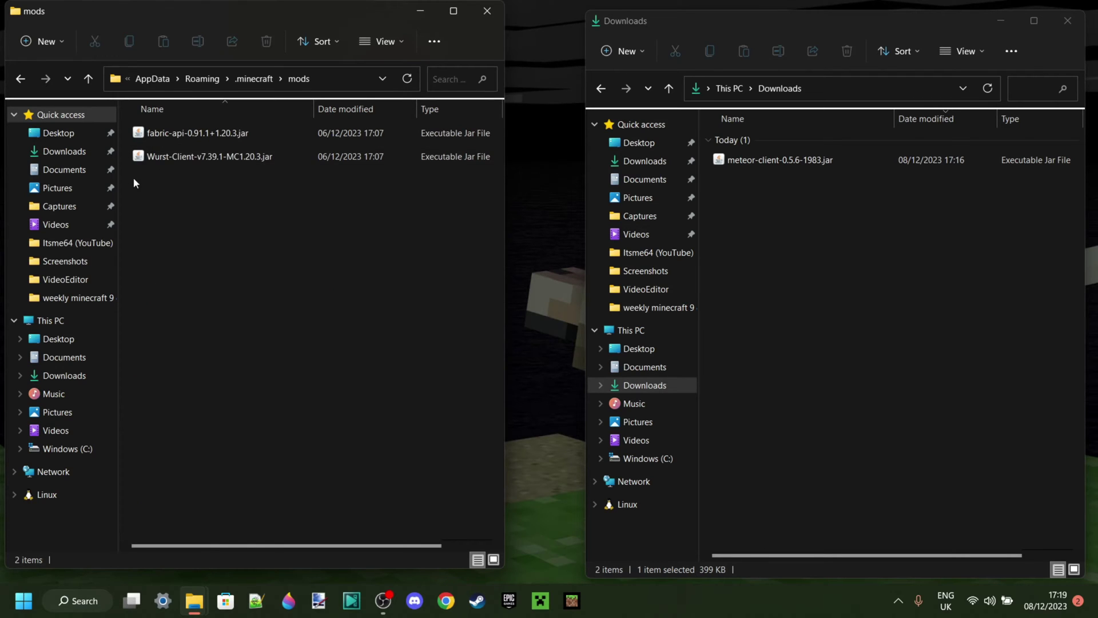
Delete the fabric-api-0.91.1+1.20.3.jar and Wurst-Client-v7.39.1-MC1.20.3.jar files from the mods folder
{"action": "left_click_drag", "start_coordinate": [134, 182], "coordinate": [236, 143]}
{"action": "right_click", "coordinate": [236, 143]}
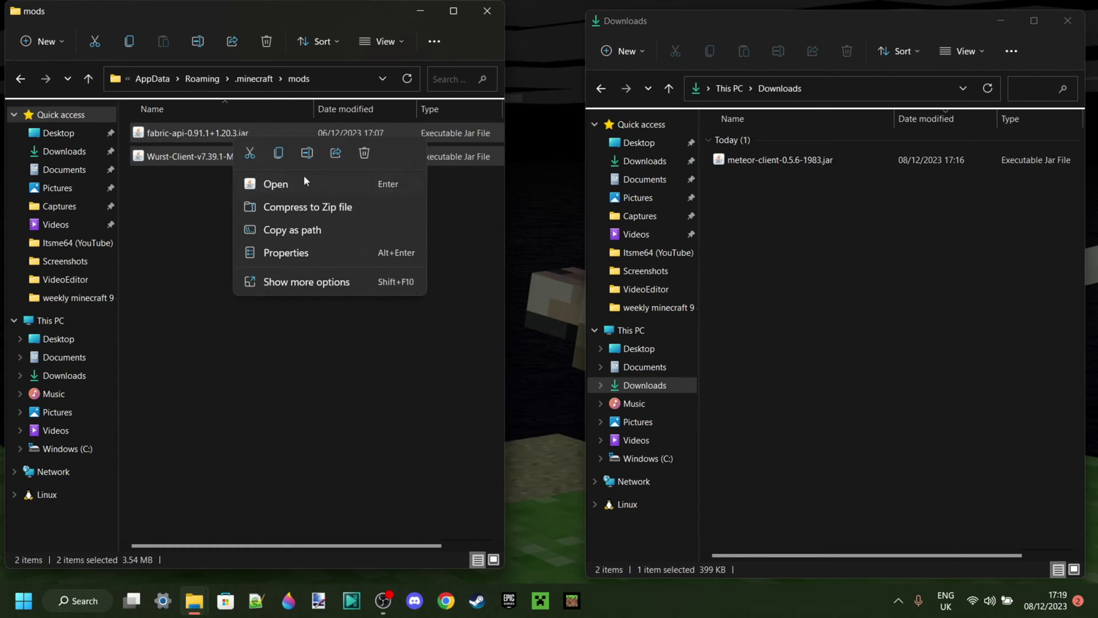
{"action": "left_click", "coordinate": [363, 154]}
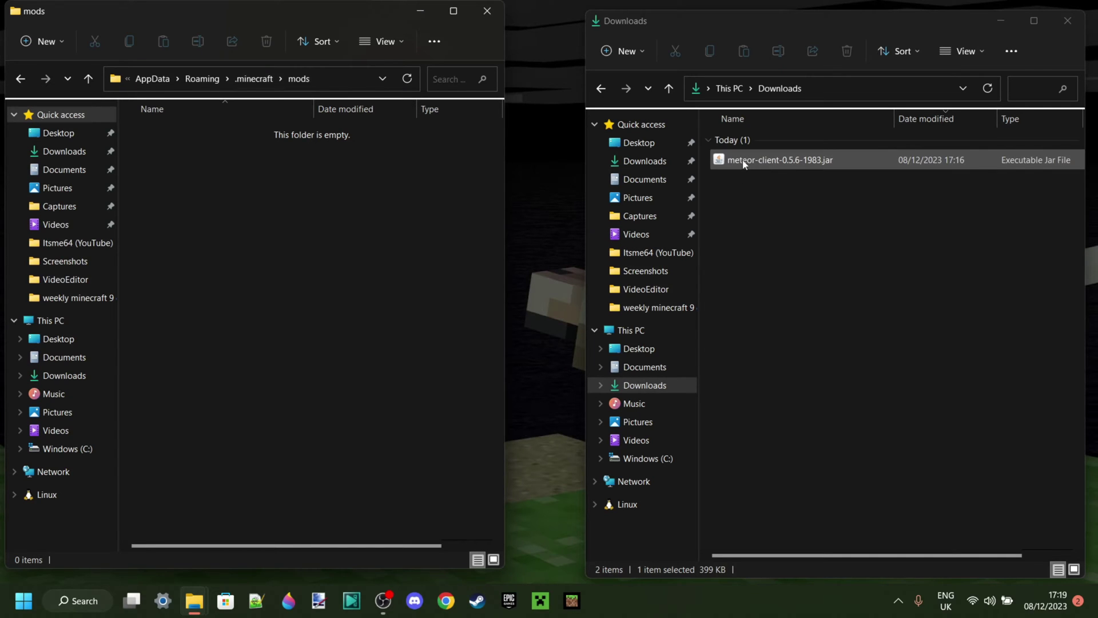
Move meteor-client-0.5.6-1983.jar from Downloads into the mods folder and close both folder windows
{"action": "left_click_drag", "start_coordinate": [739, 161], "coordinate": [246, 189]}
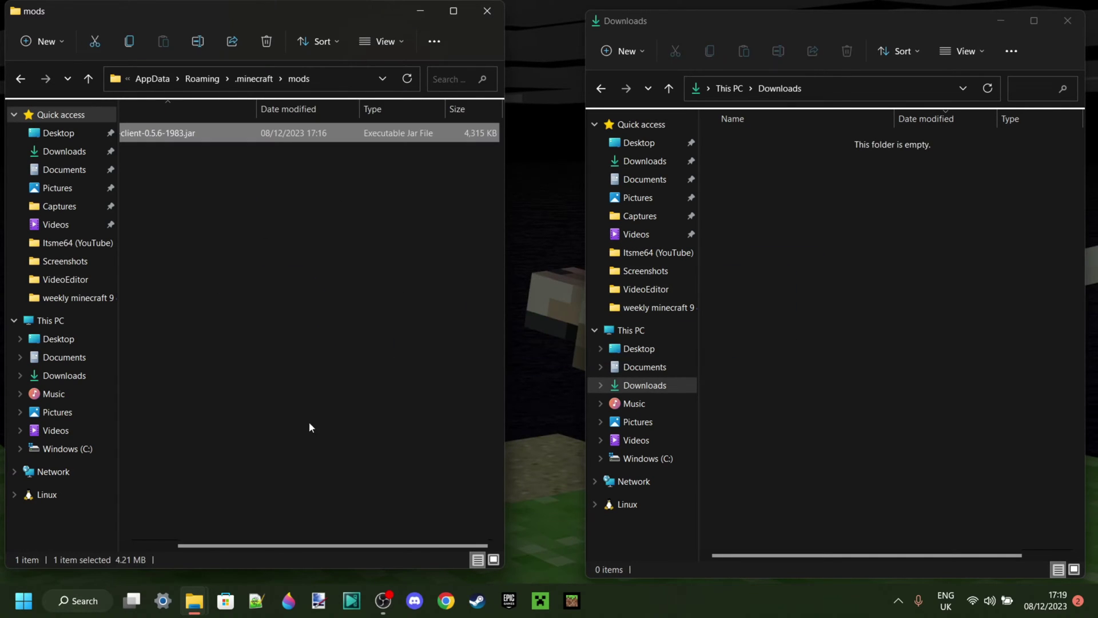
{"action": "scroll", "coordinate": [288, 486], "scroll_direction": "left", "scroll_amount": 2}
{"action": "left_click", "coordinate": [300, 307]}
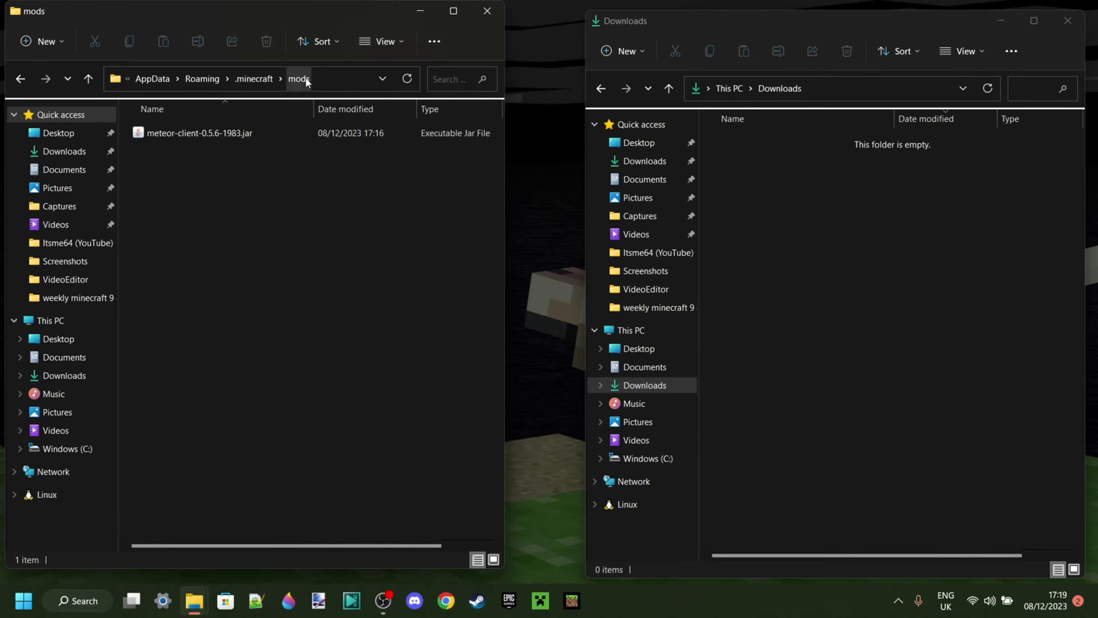
{"action": "left_click", "coordinate": [486, 11]}
{"action": "left_click", "coordinate": [1068, 21]}
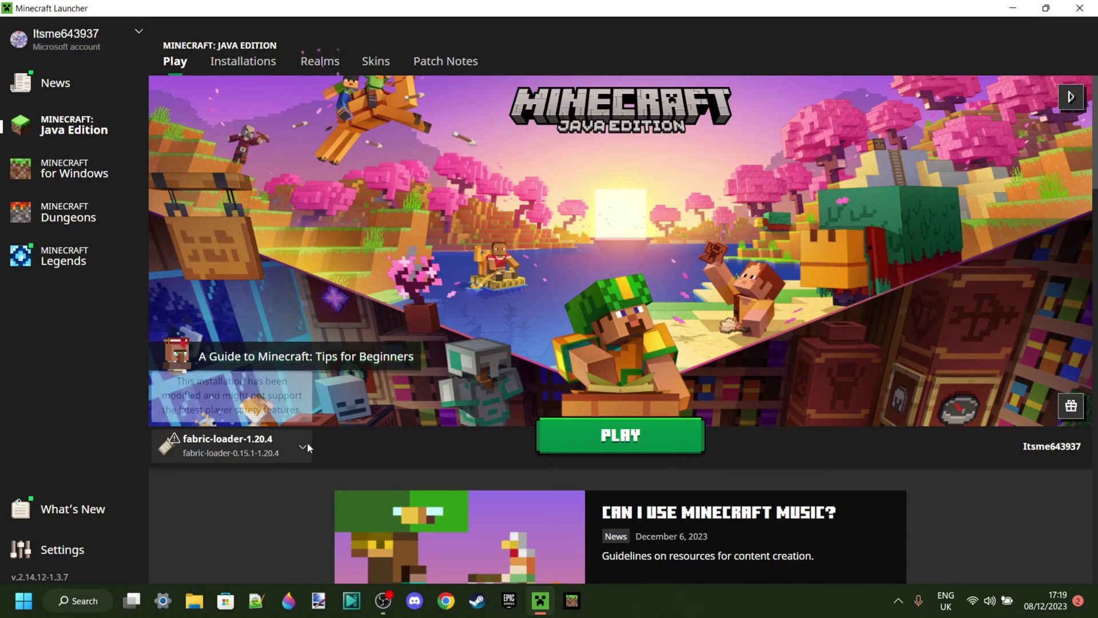
Launch the fabric-loader-1.20.4 installation from the Minecraft Launcher, accepting the modified-installation risks without further warnings
{"action": "left_click", "coordinate": [292, 444]}
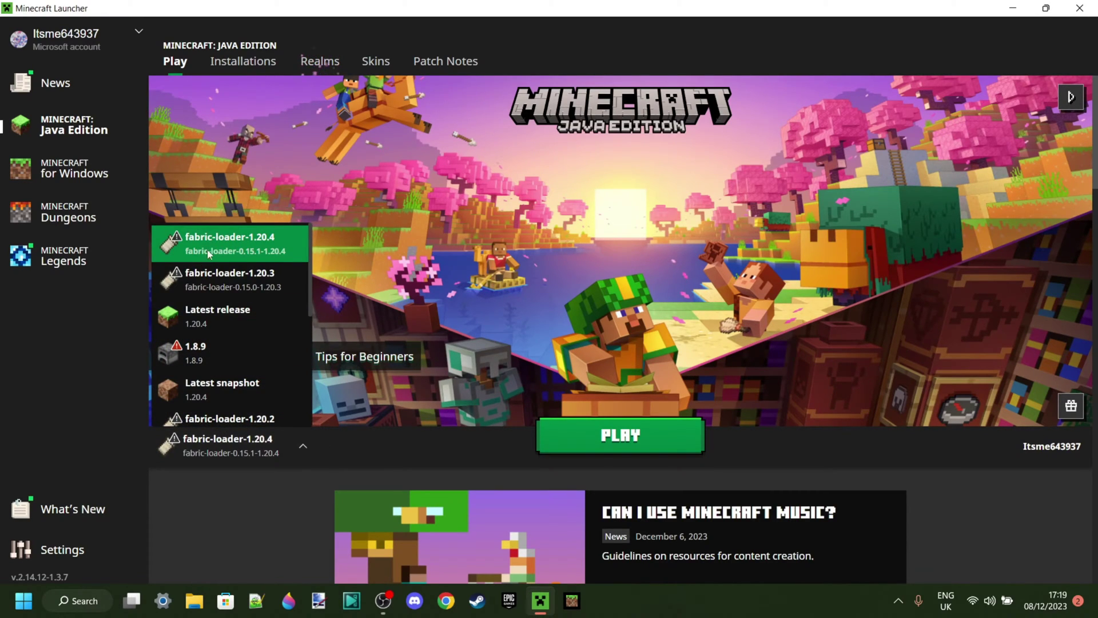
{"action": "left_click", "coordinate": [461, 448]}
{"action": "left_click", "coordinate": [615, 438]}
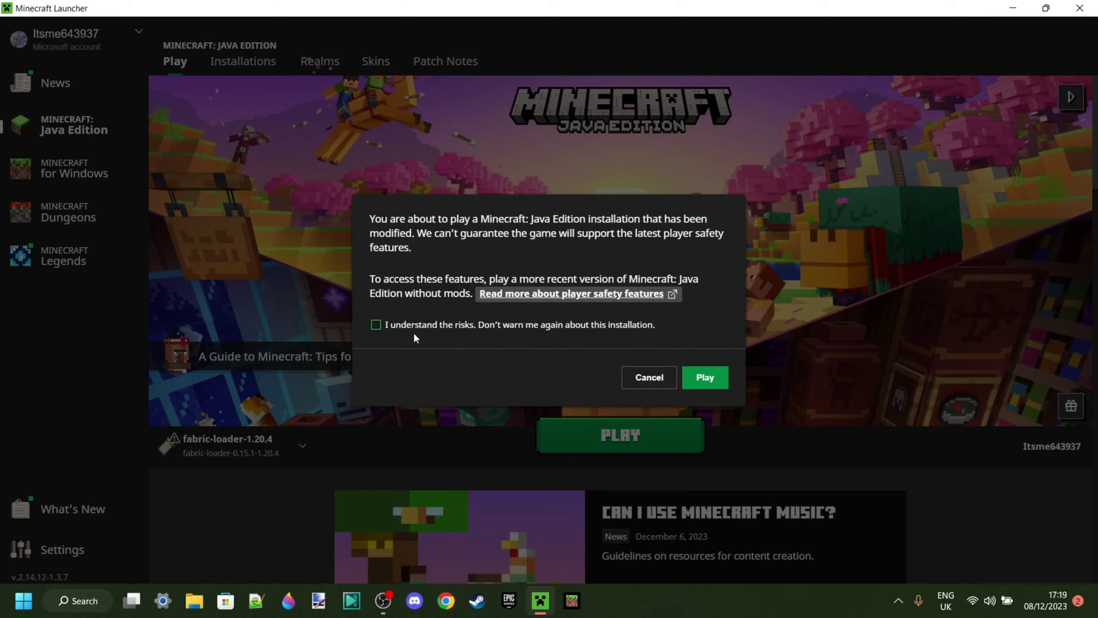
{"action": "left_click", "coordinate": [375, 325]}
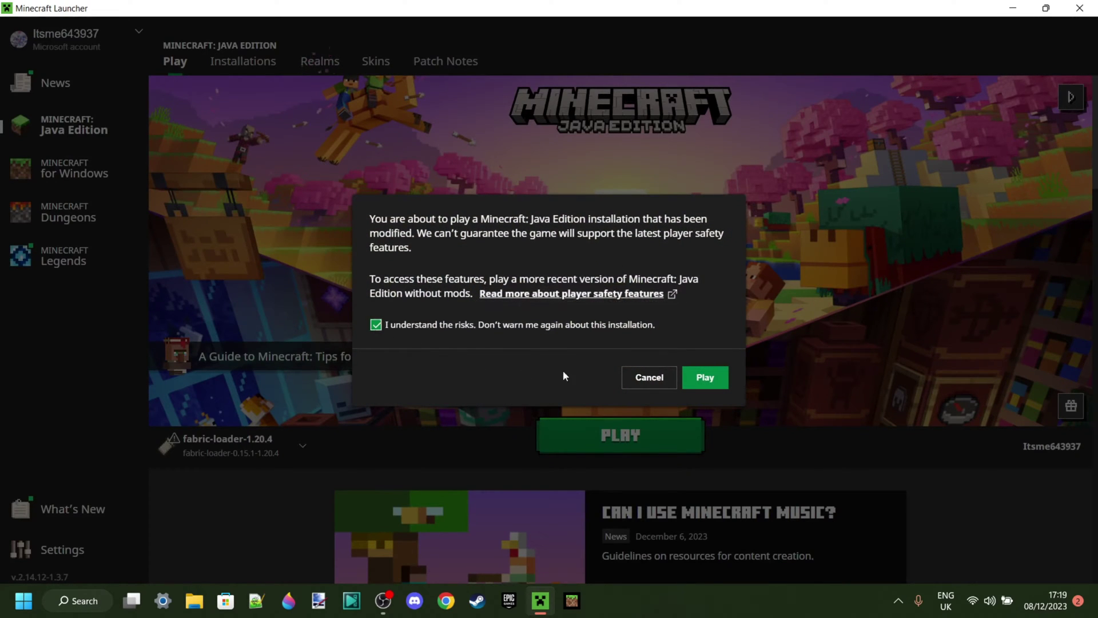
{"action": "left_click", "coordinate": [727, 380]}
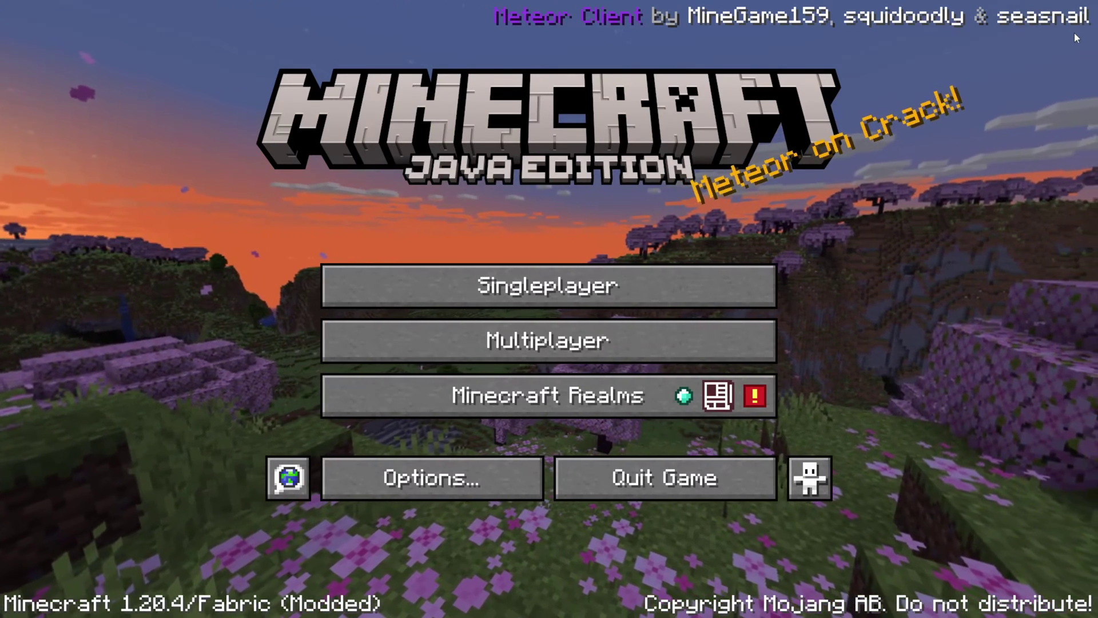
Load the singleplayer world New World (2), the first one in the world list
{"action": "left_click", "coordinate": [606, 301]}
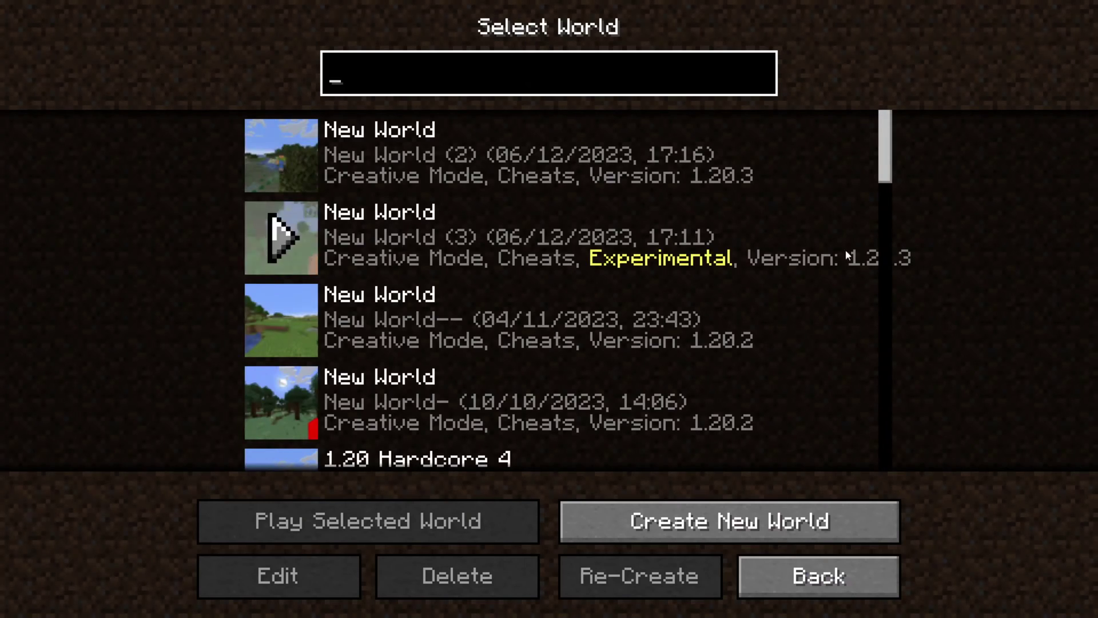
{"action": "left_click", "coordinate": [283, 156]}
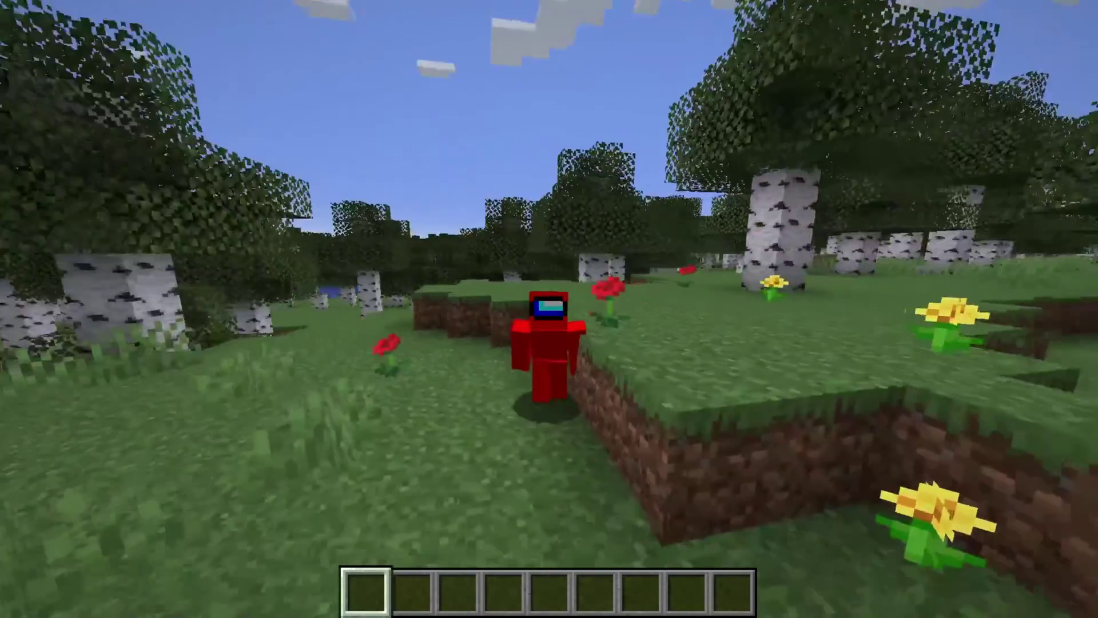
{"action": "key", "text": "w"}
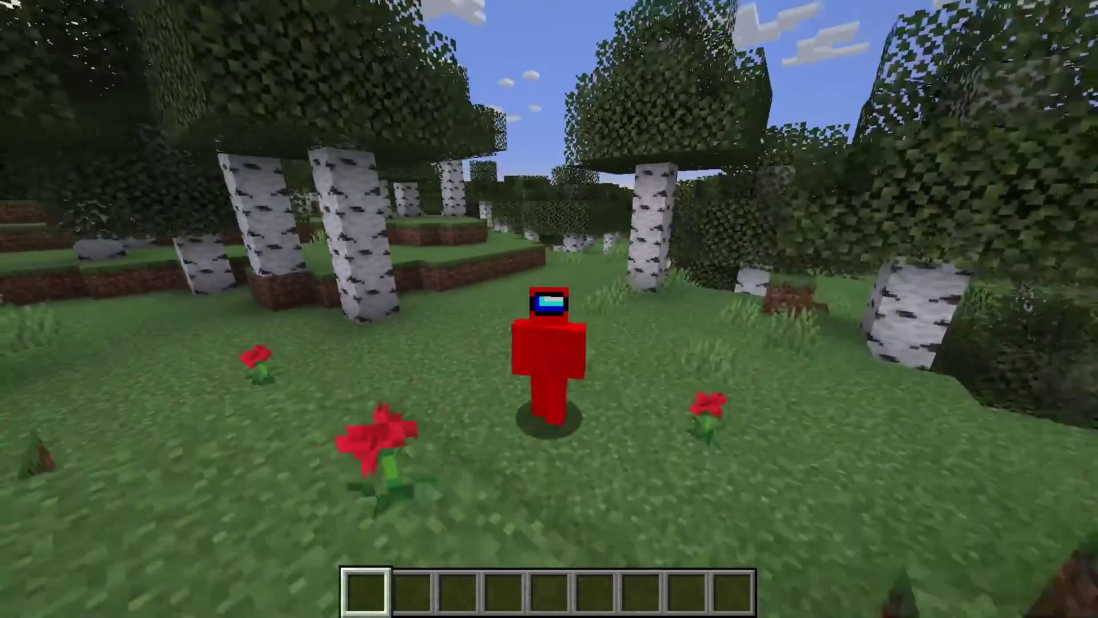
{"action": "key", "text": "w"}
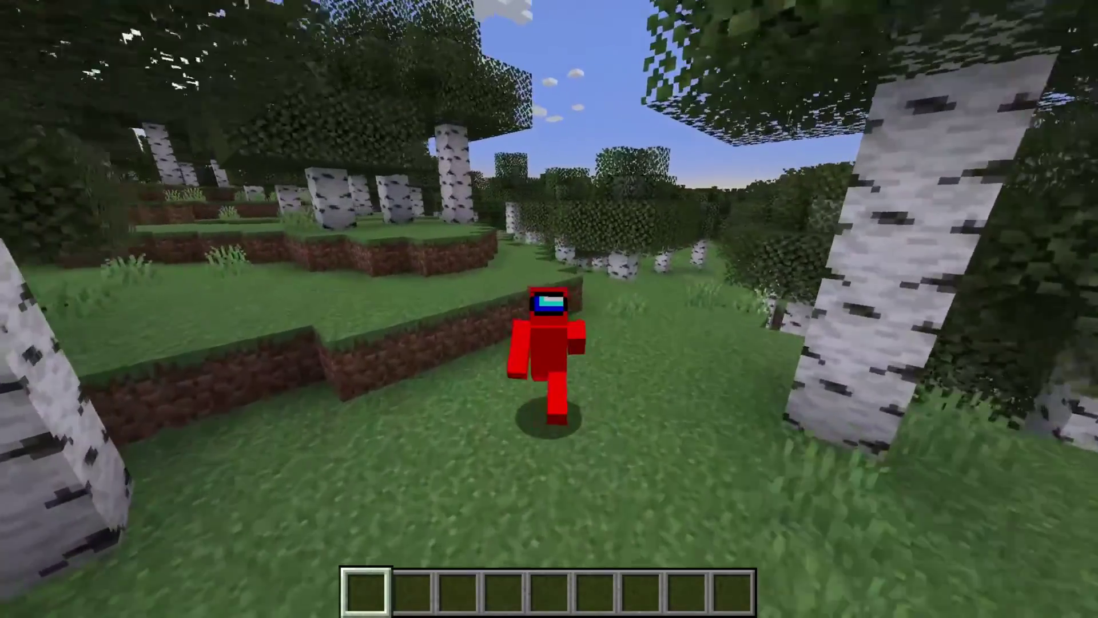
{"action": "key", "text": "w"}
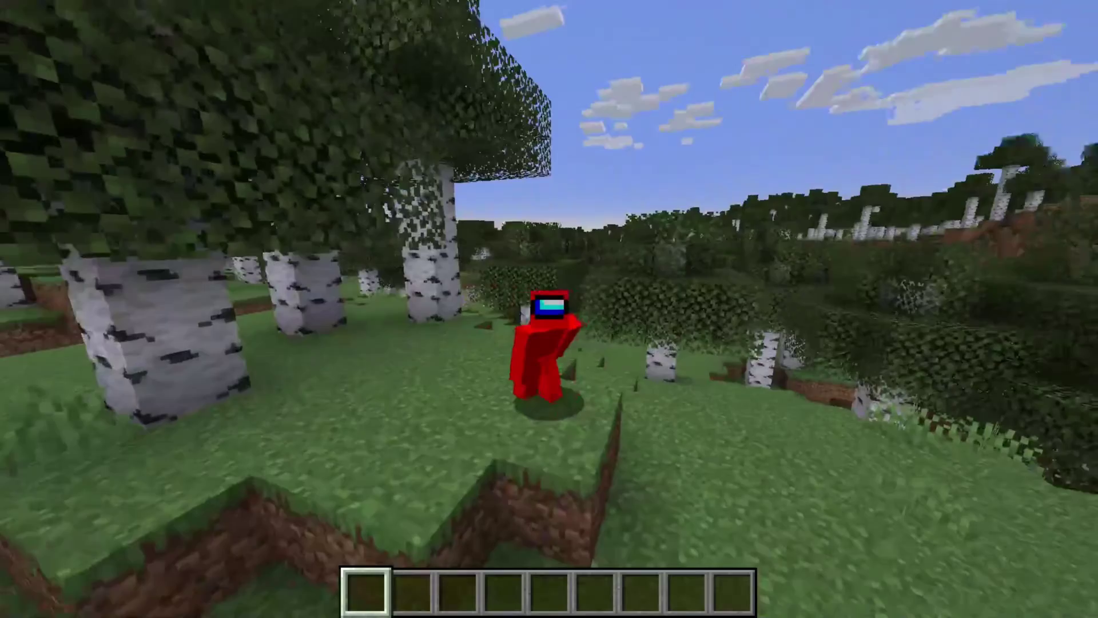
{"action": "key", "text": "w"}
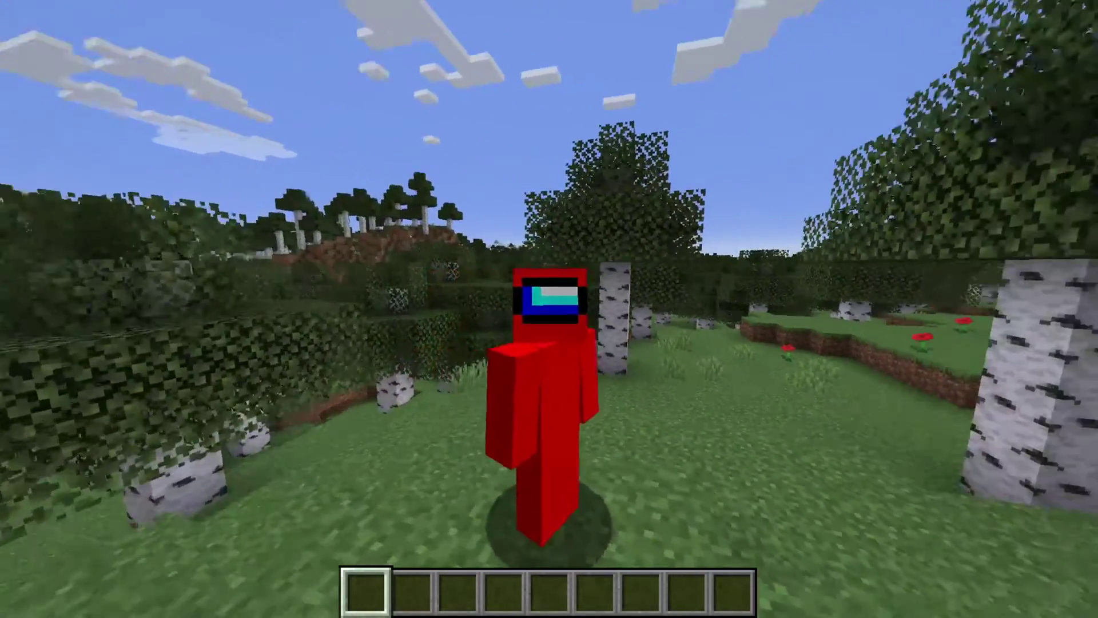
{"action": "key", "text": "w"}
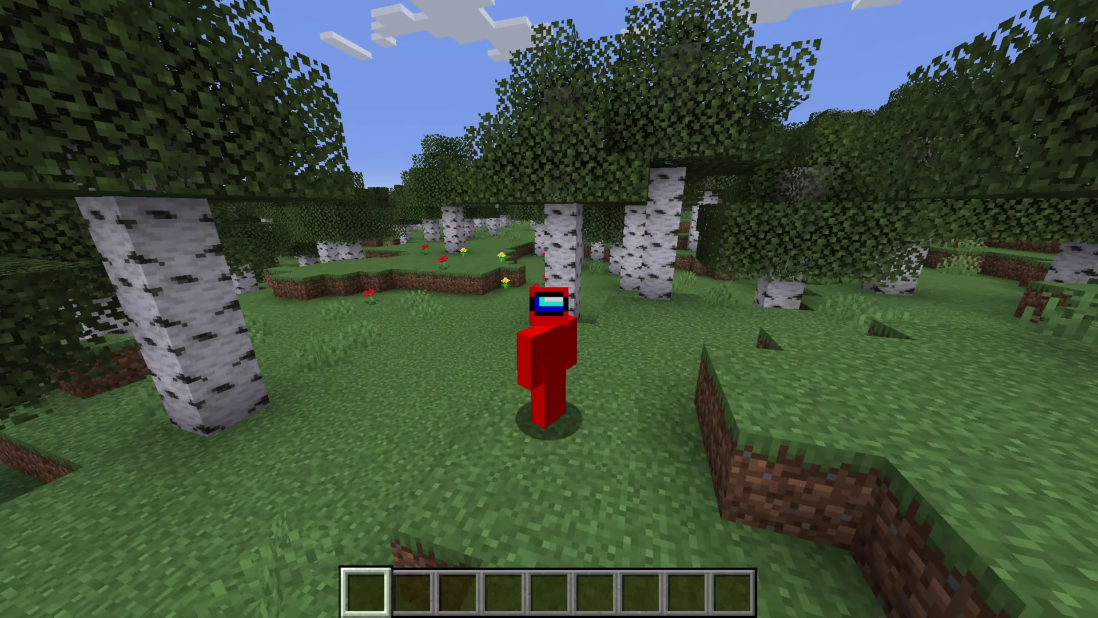
Open the Meteor module menu, search the modules for "anit" and clear the search
{"action": "key", "text": "Shift_R"}
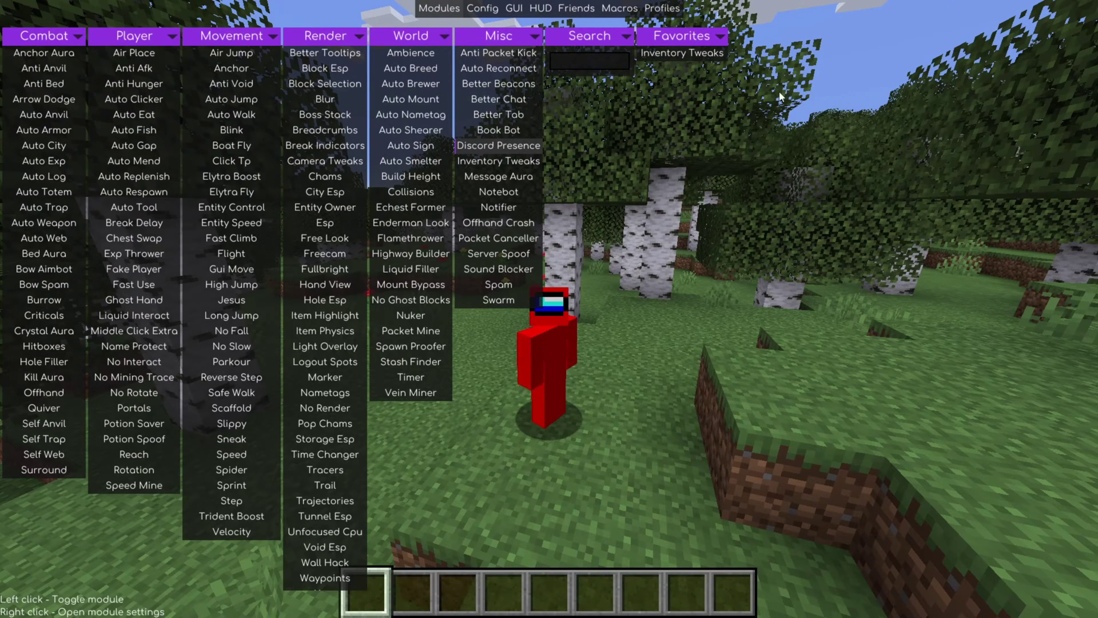
{"action": "type", "text": "anit"}
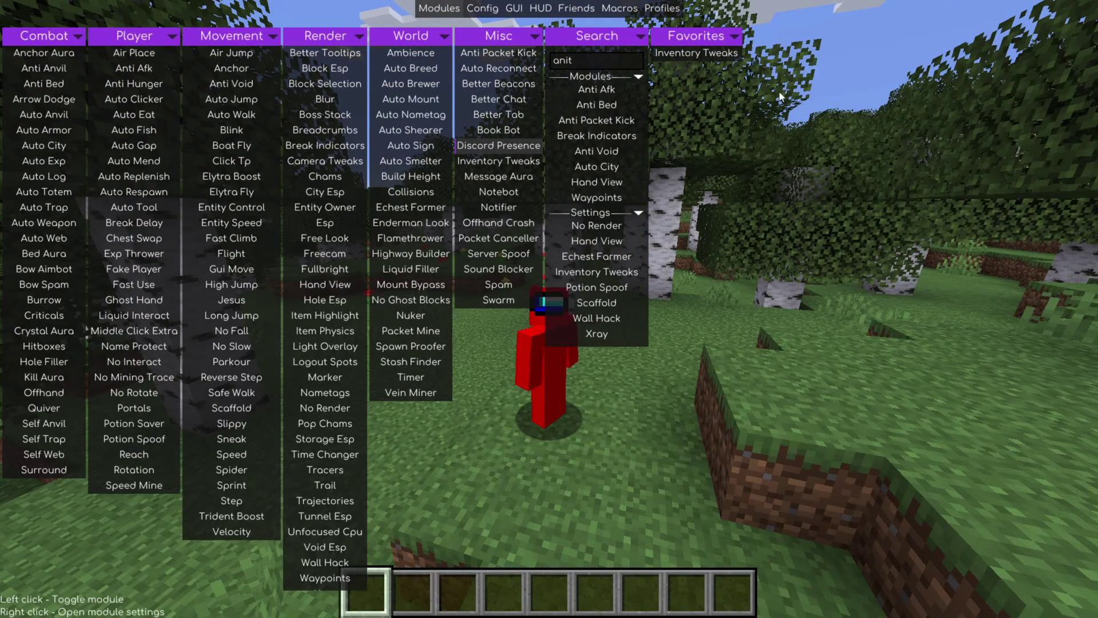
{"action": "key", "text": "BackSpace"}
{"action": "key", "text": "BackSpace"}
{"action": "key", "text": "BackSpace"}
{"action": "key", "text": "BackSpace"}
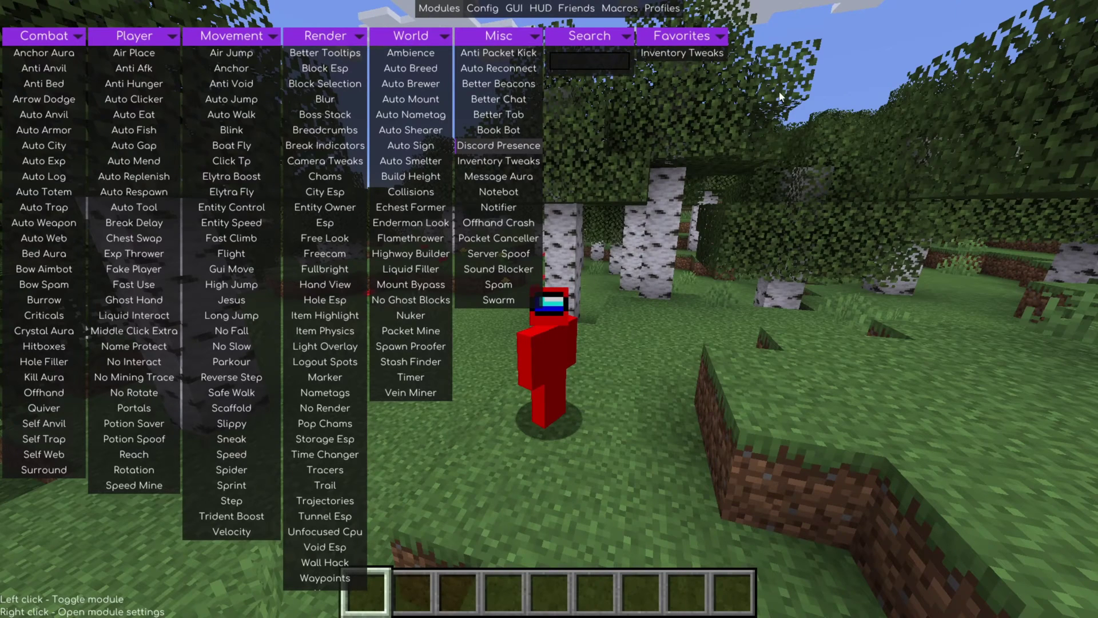
Open the Auto Jump module's settings, switch the module on and off again, and return to the module list
{"action": "left_click", "coordinate": [227, 101]}
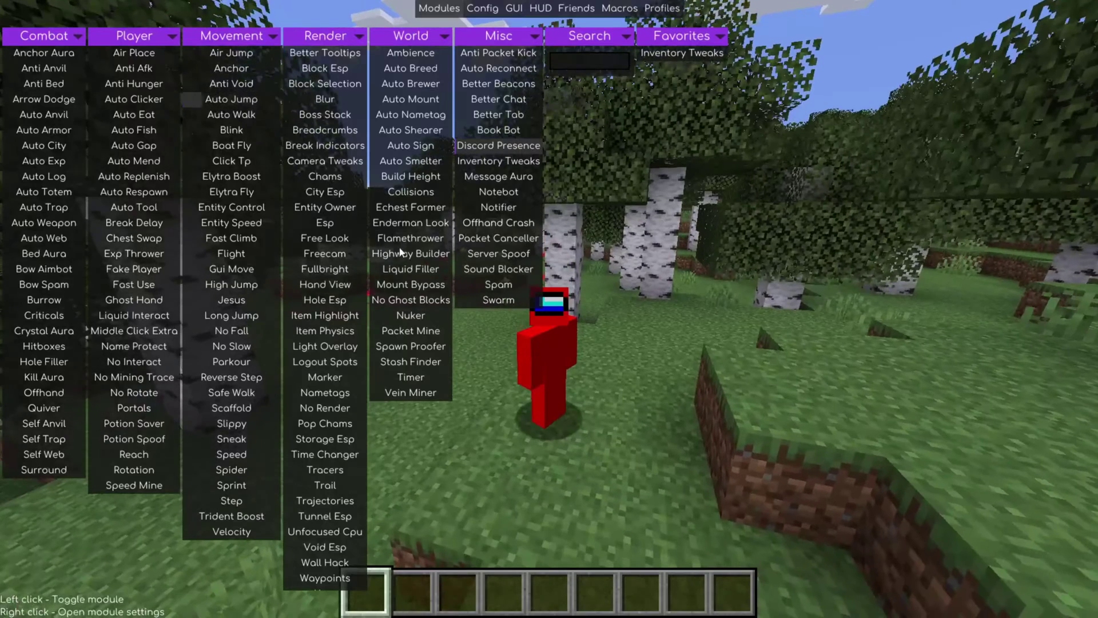
{"action": "right_click", "coordinate": [232, 100]}
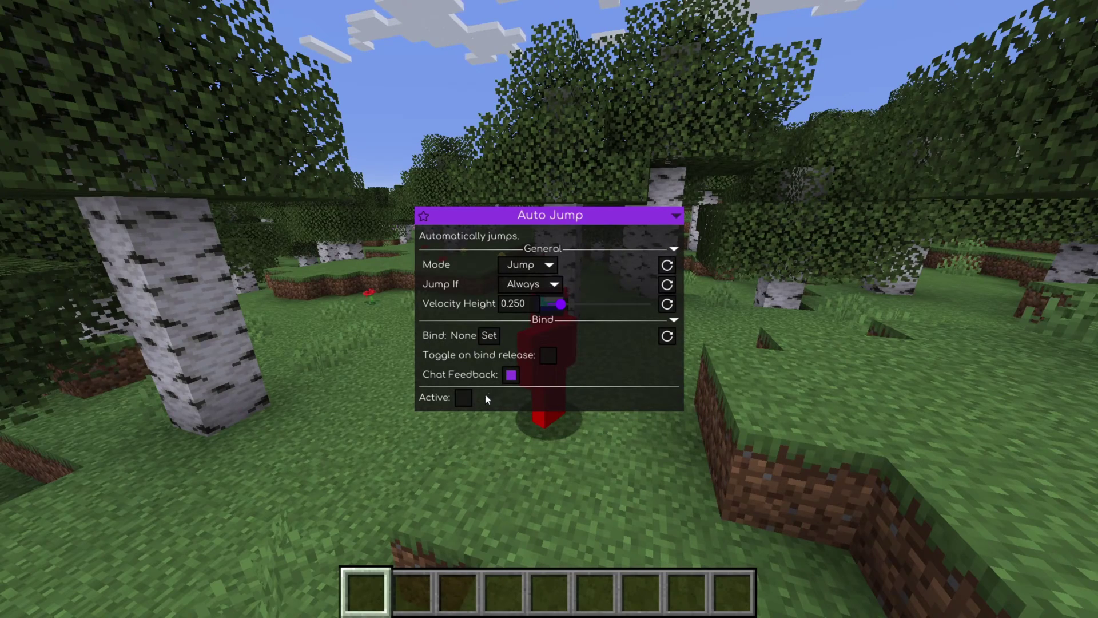
{"action": "left_click", "coordinate": [462, 399]}
{"action": "left_click", "coordinate": [462, 399]}
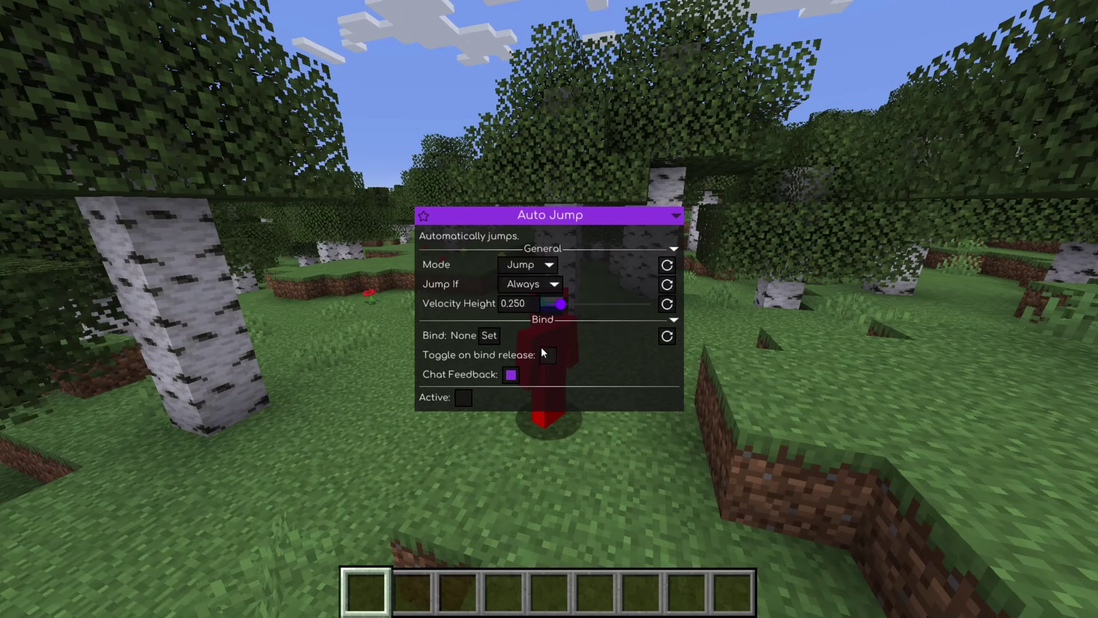
{"action": "key", "text": "Escape"}
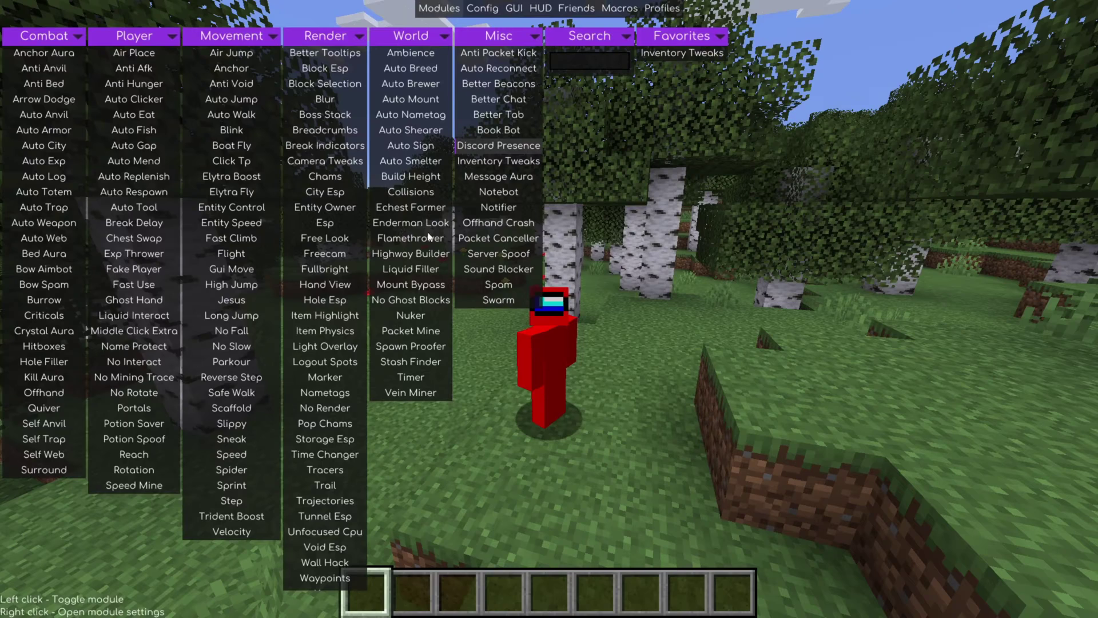
View the settings of the Break Indicators module and open those of the Enderman Look module
{"action": "right_click", "coordinate": [325, 146]}
{"action": "key", "text": "Escape"}
{"action": "right_click", "coordinate": [413, 224]}
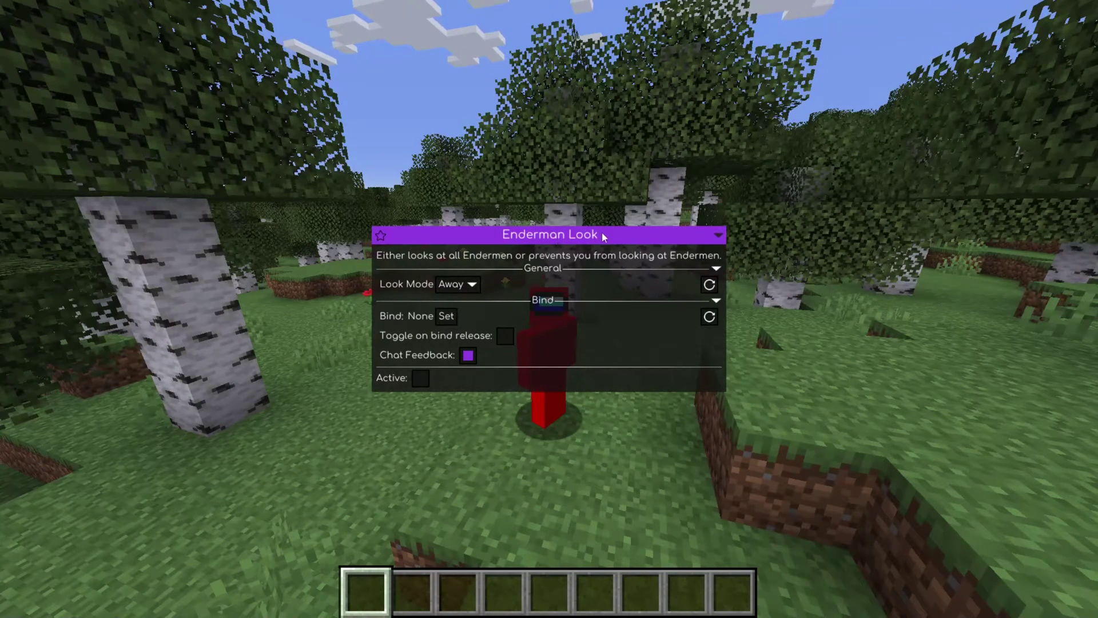
Bind the Enderman Look module to the F key and return to the module list
{"action": "left_click", "coordinate": [451, 316]}
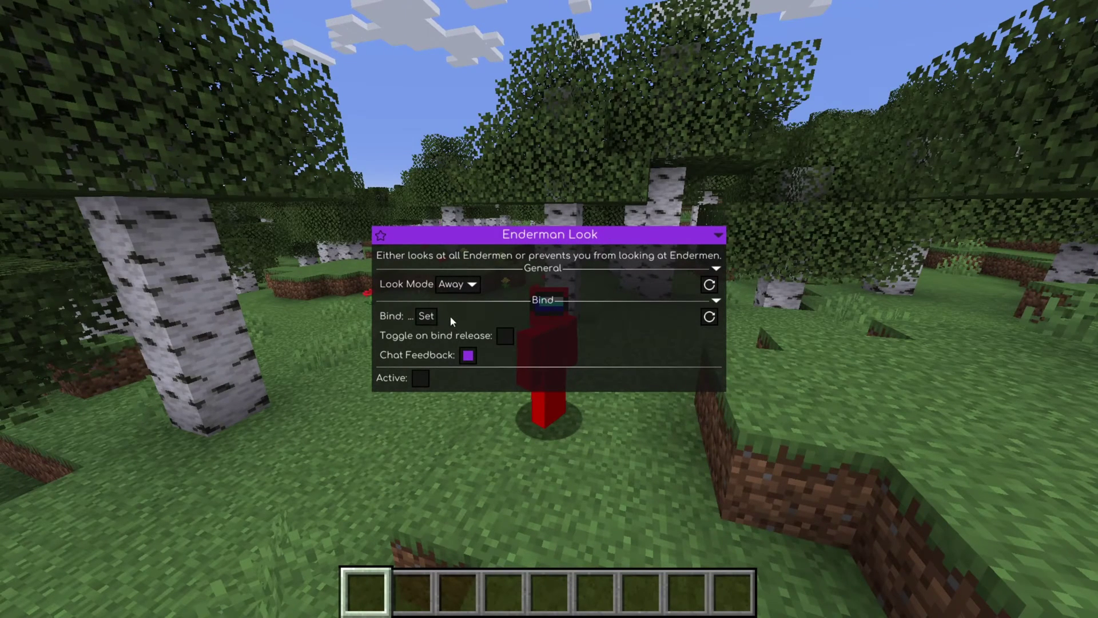
{"action": "key", "text": "f"}
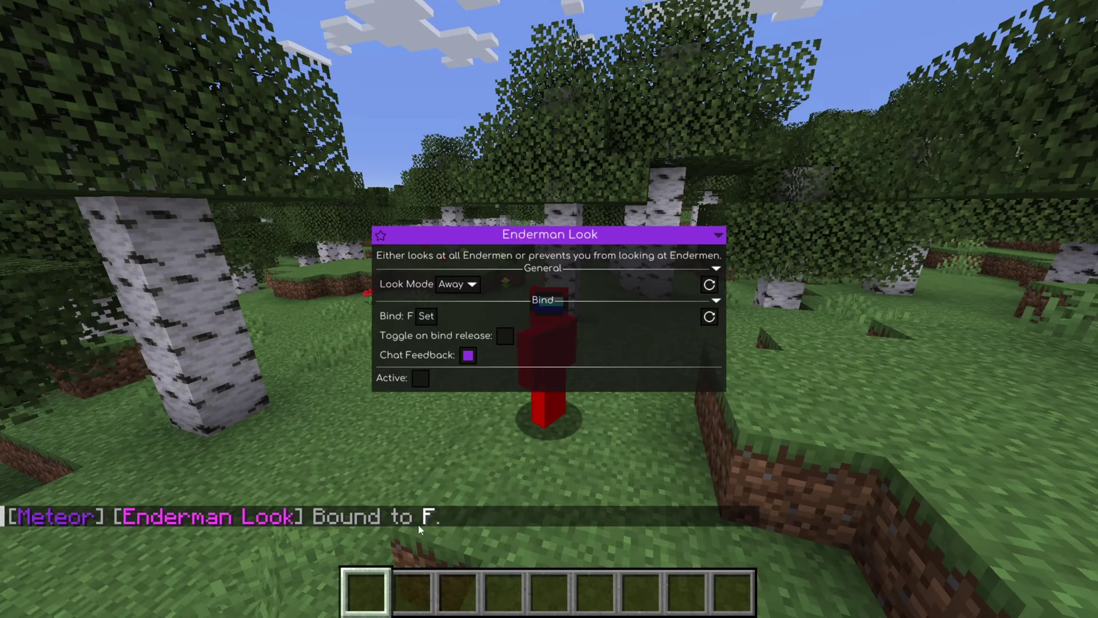
{"action": "key", "text": "Escape"}
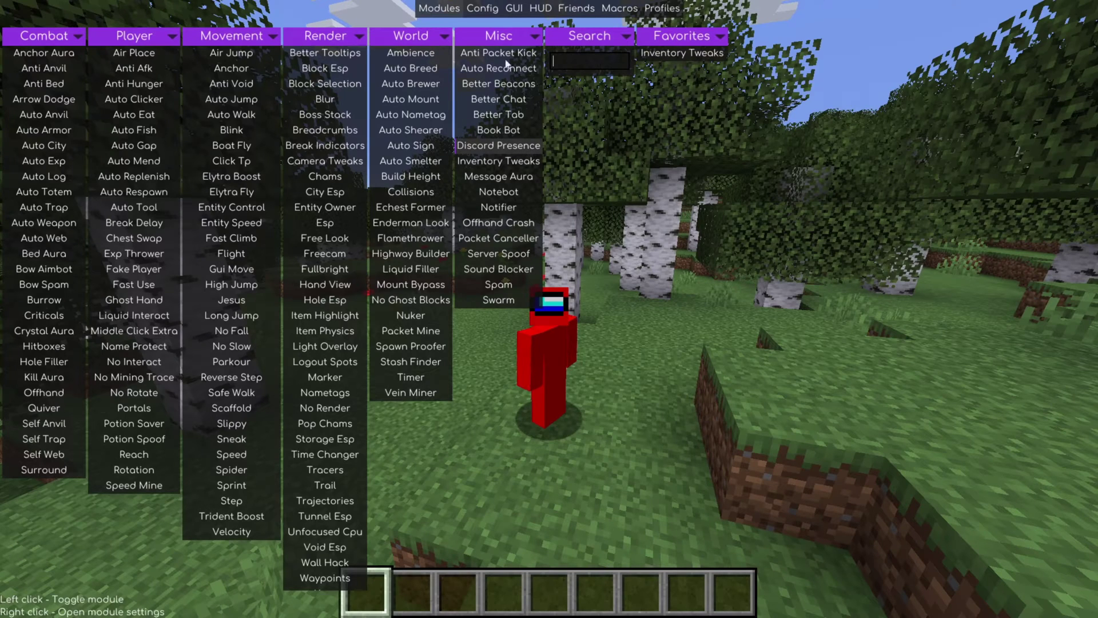
View Meteor's Config, GUI and HUD settings pages, then return to the module list
{"action": "left_click", "coordinate": [496, 10]}
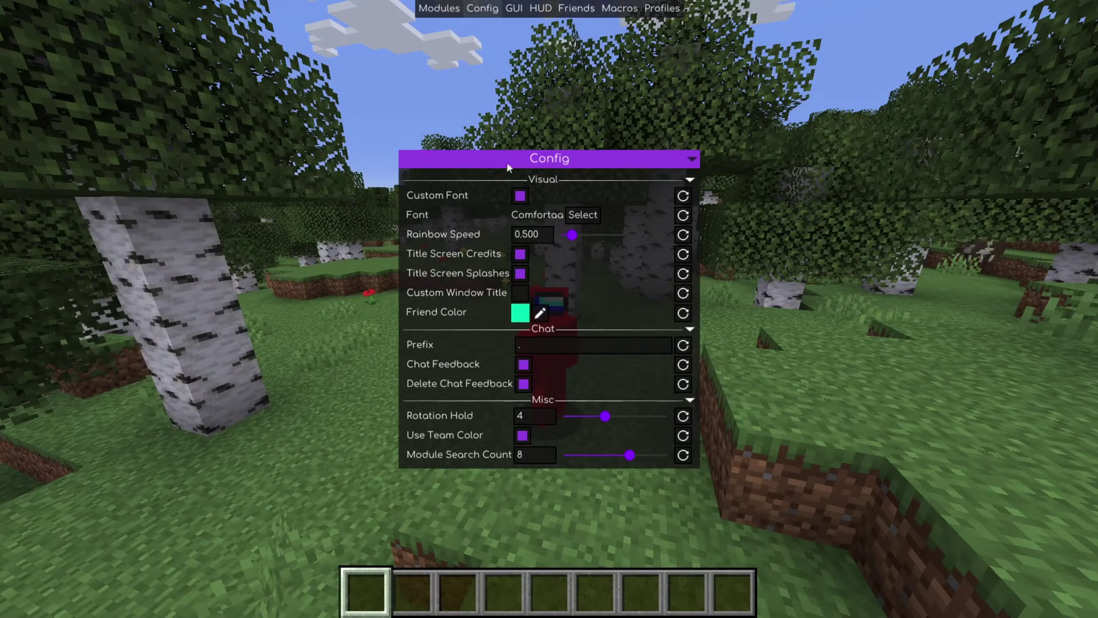
{"action": "left_click", "coordinate": [515, 12]}
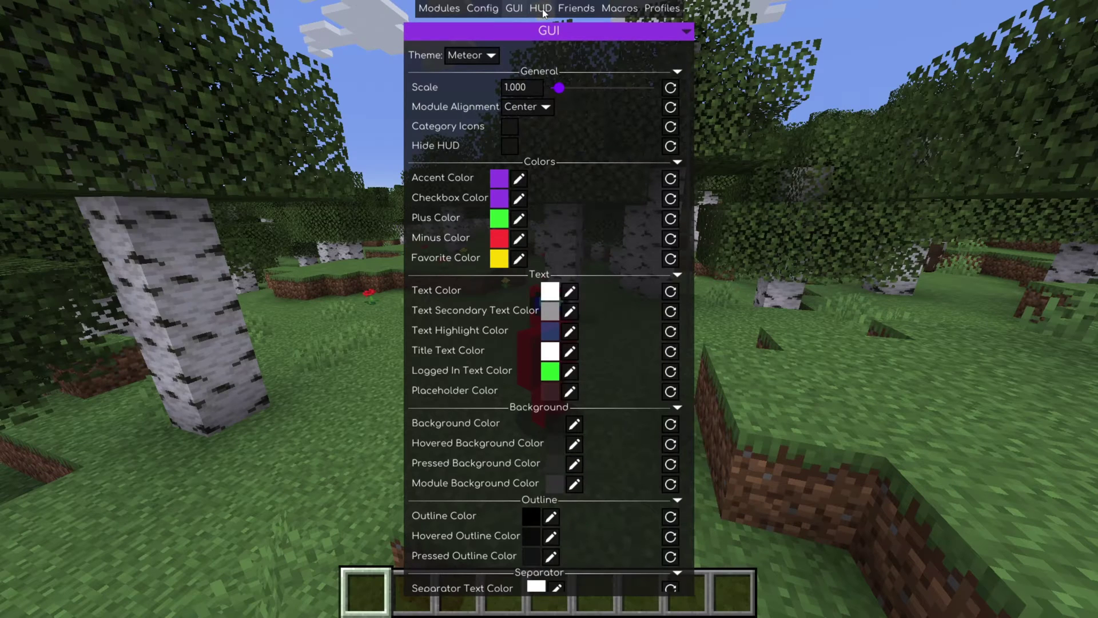
{"action": "left_click", "coordinate": [542, 11]}
{"action": "left_click", "coordinate": [458, 12]}
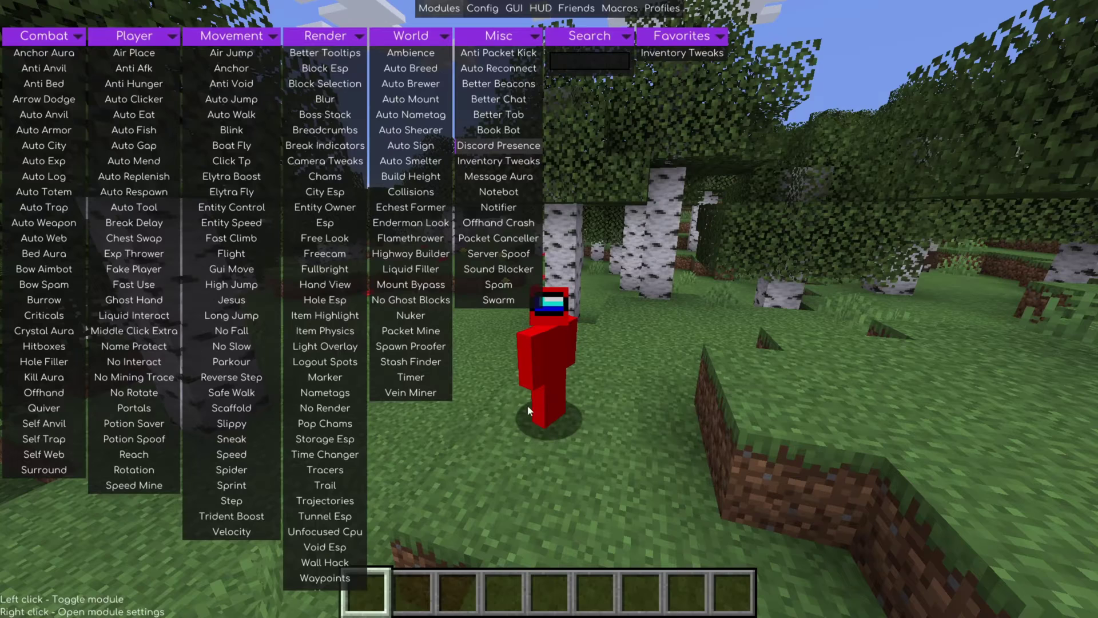
View the Build Height module's settings and close the Meteor menu to return to the game
{"action": "right_click", "coordinate": [407, 174]}
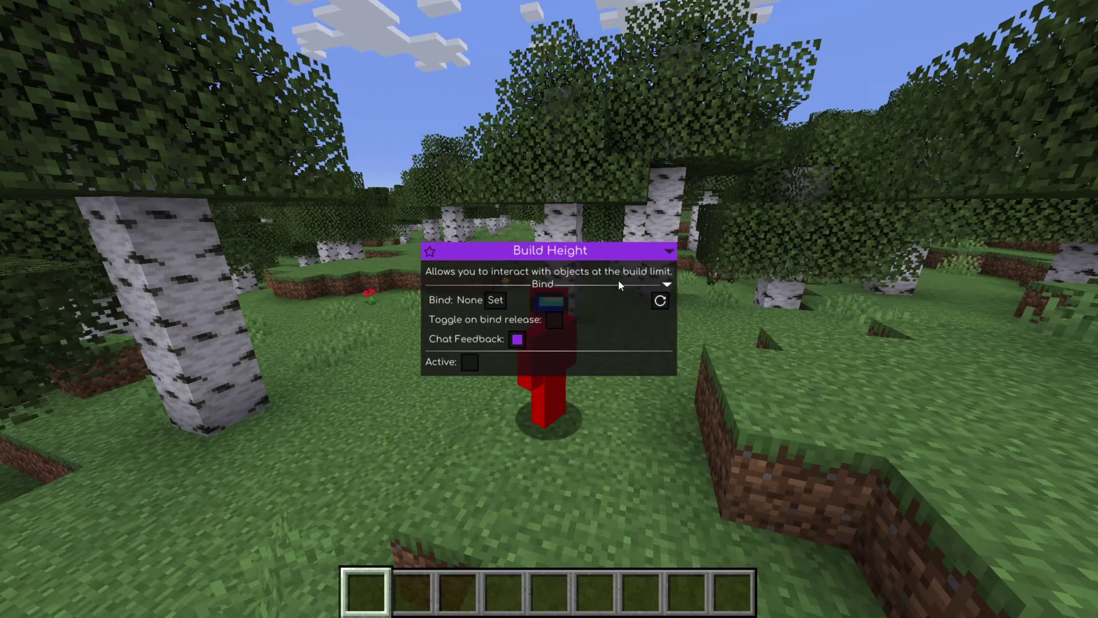
{"action": "key", "text": "Escape"}
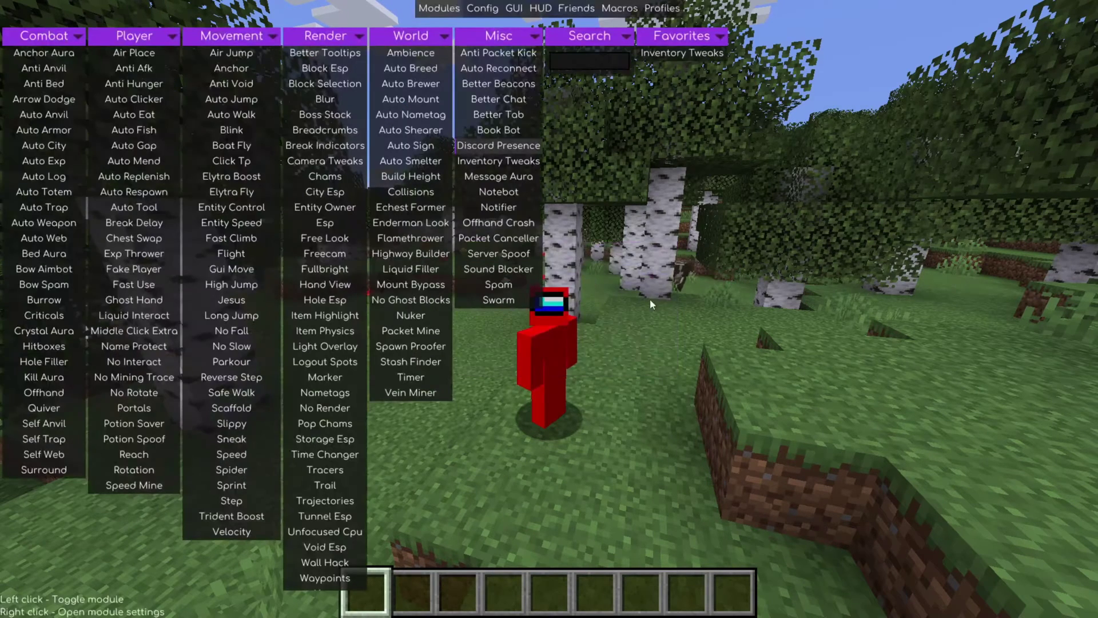
{"action": "key", "text": "Escape"}
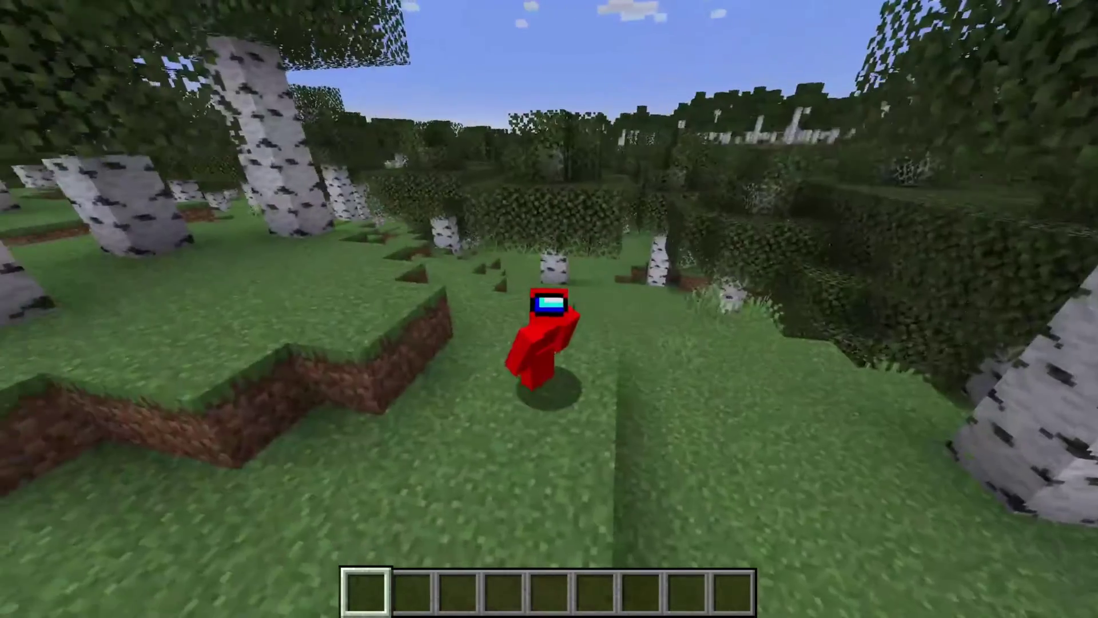